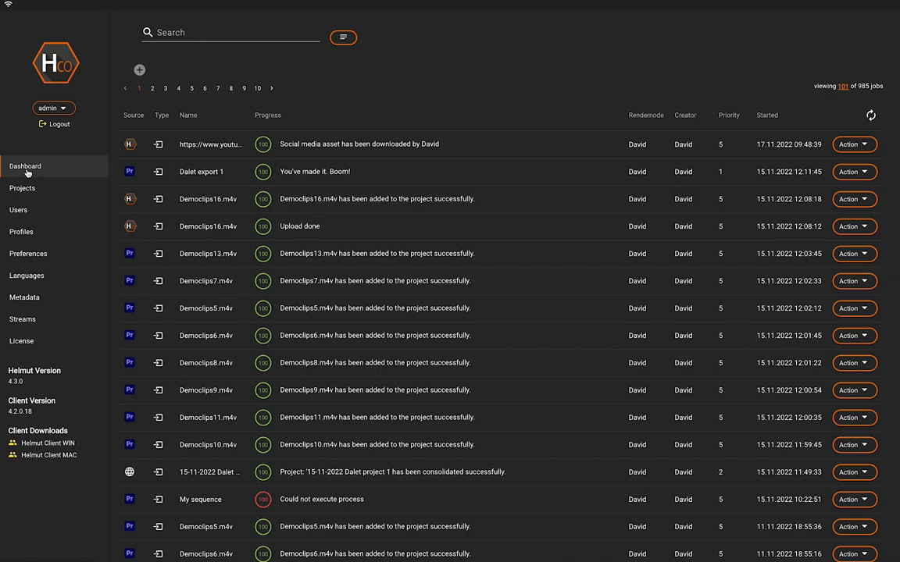
Step: Open the project 07-11-2022 Project 7 Trainingsvideos from the project list and enter its 1.Sequences folder
click(27, 191)
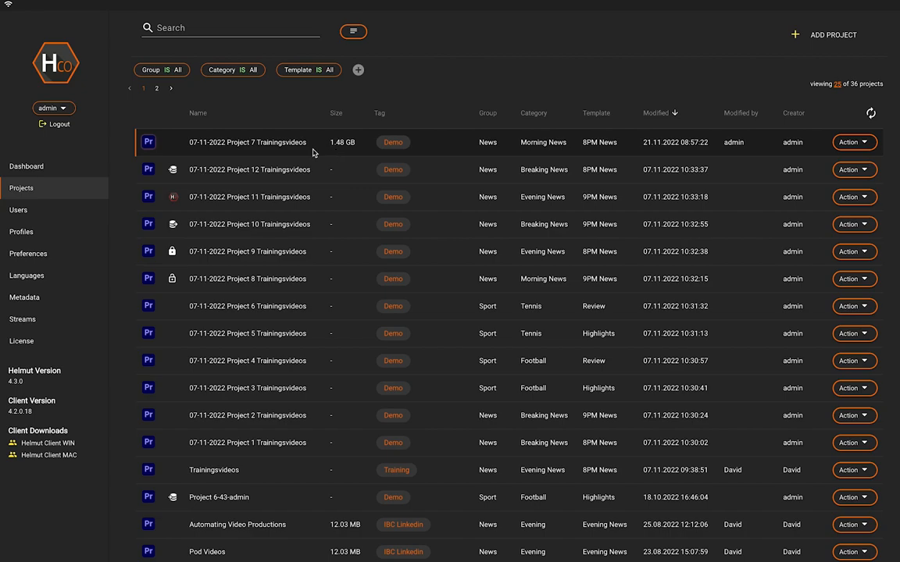
click(252, 141)
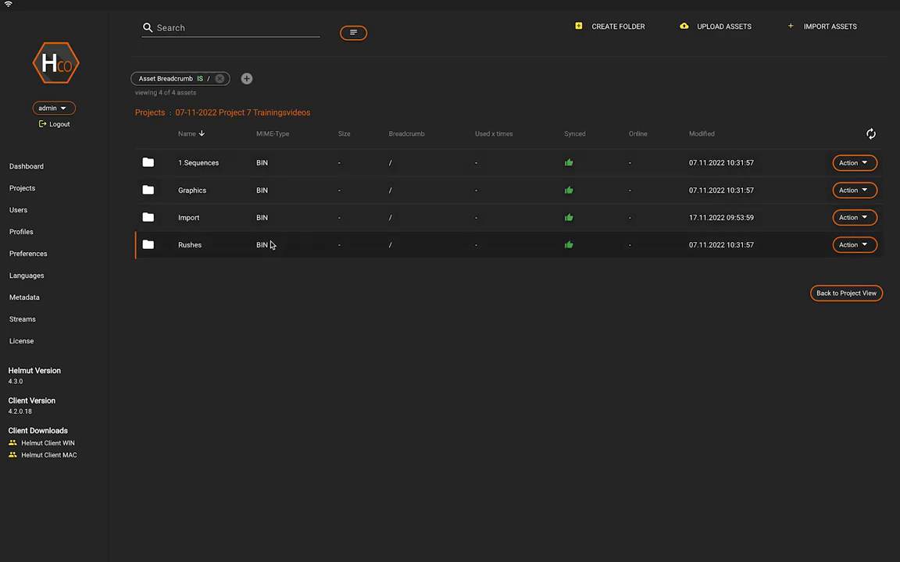
double_click(216, 166)
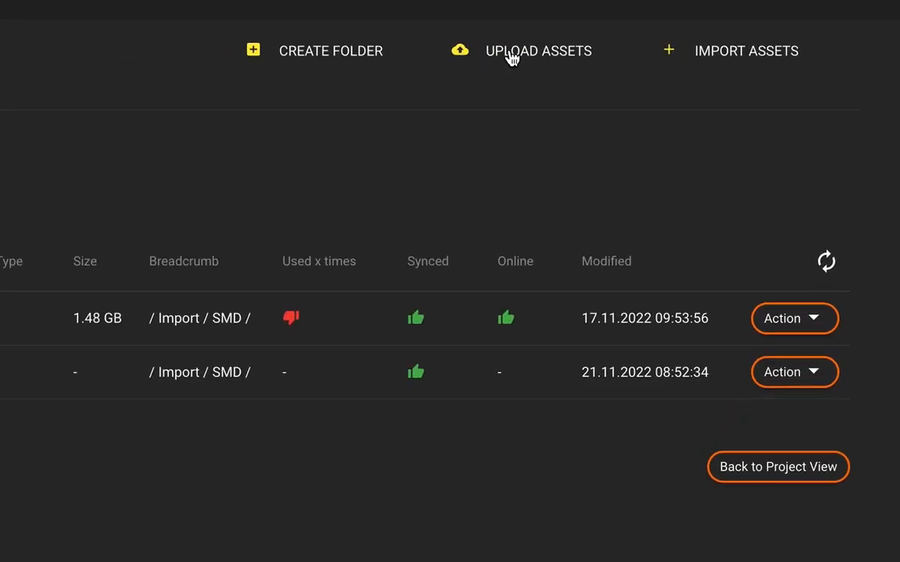
Step: Create a folder named "New Folder 2" inside the project's Import/SMD folder
click(330, 51)
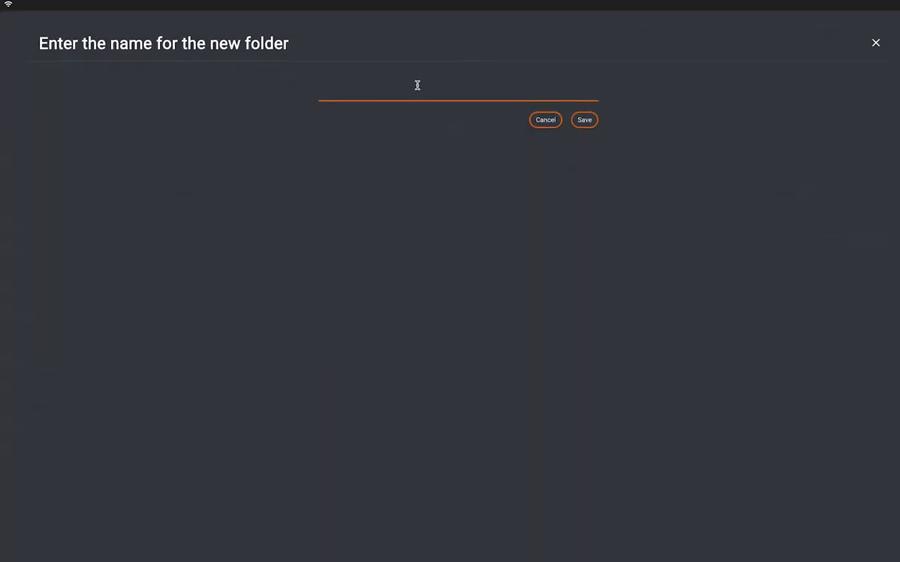
text(New Folder 2)
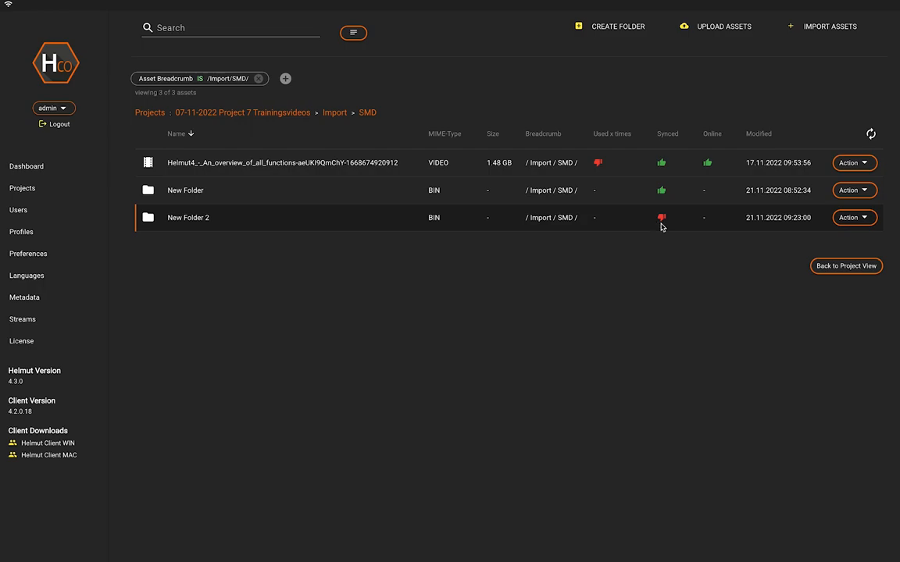
Step: Start an asset upload to the project, add an empty link entry and remove it from the assets
click(707, 27)
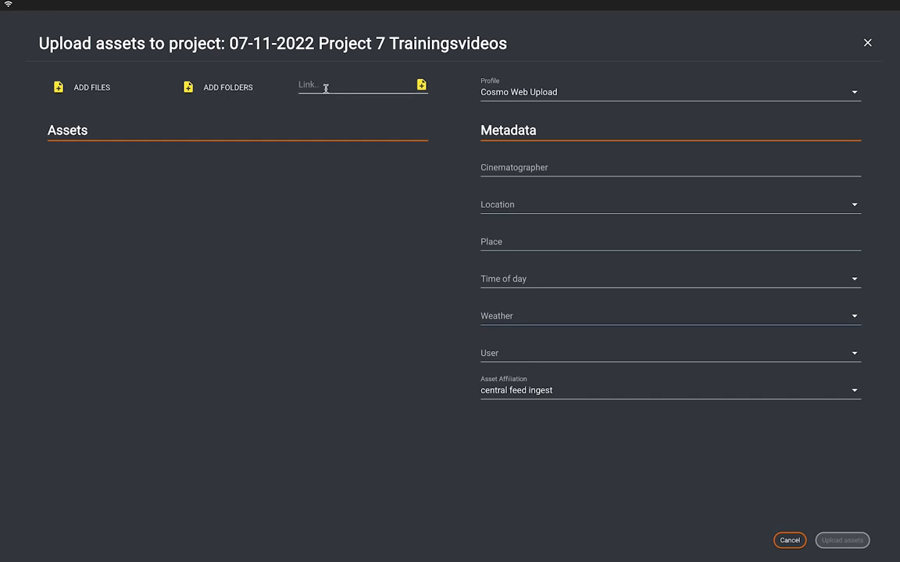
click(421, 85)
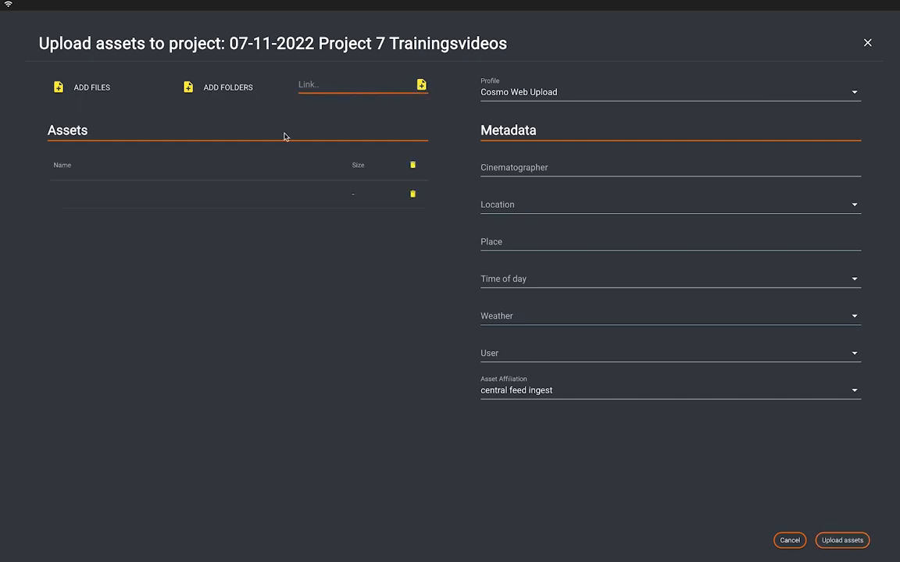
click(414, 195)
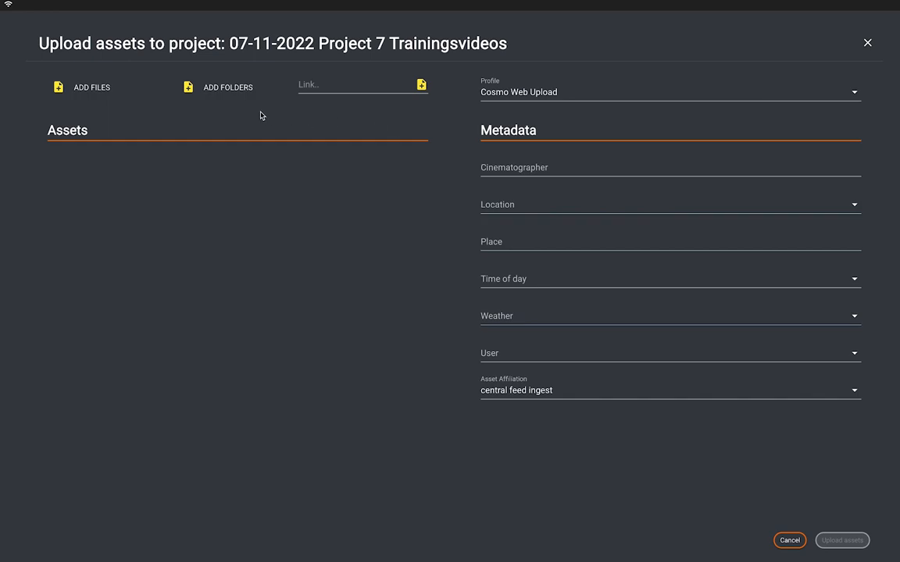
Step: Choose the Cosmo Web Upload profile, fill in a user and the interior location as upload metadata, and cancel the upload
click(537, 93)
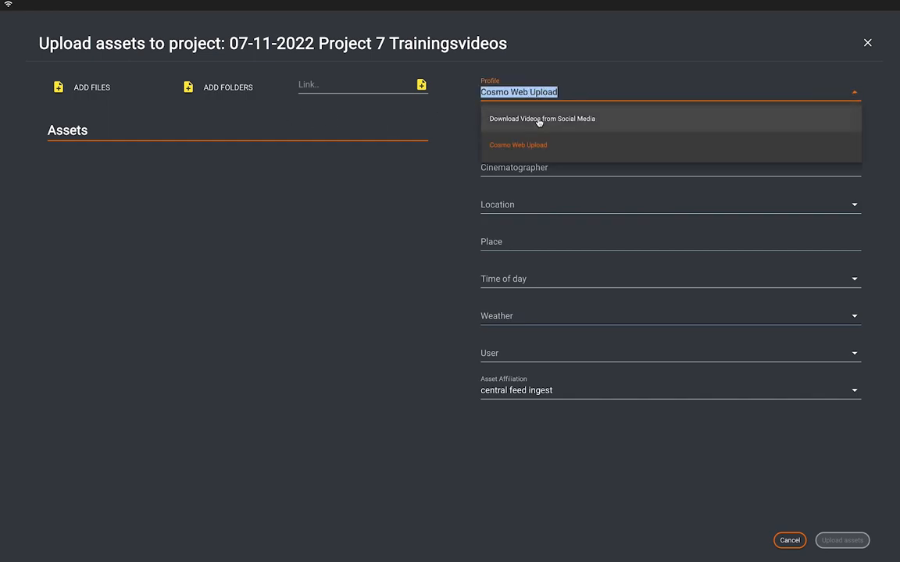
click(537, 146)
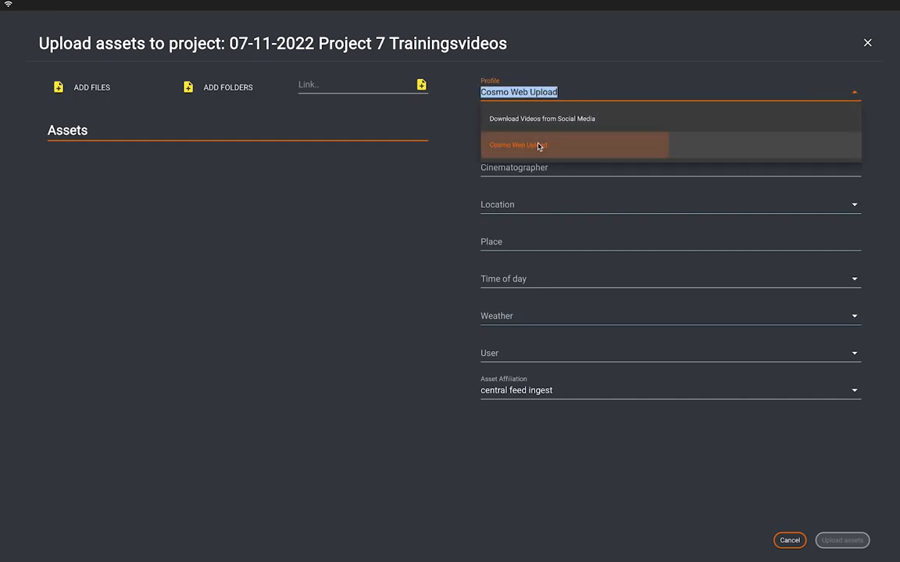
click(529, 354)
click(529, 356)
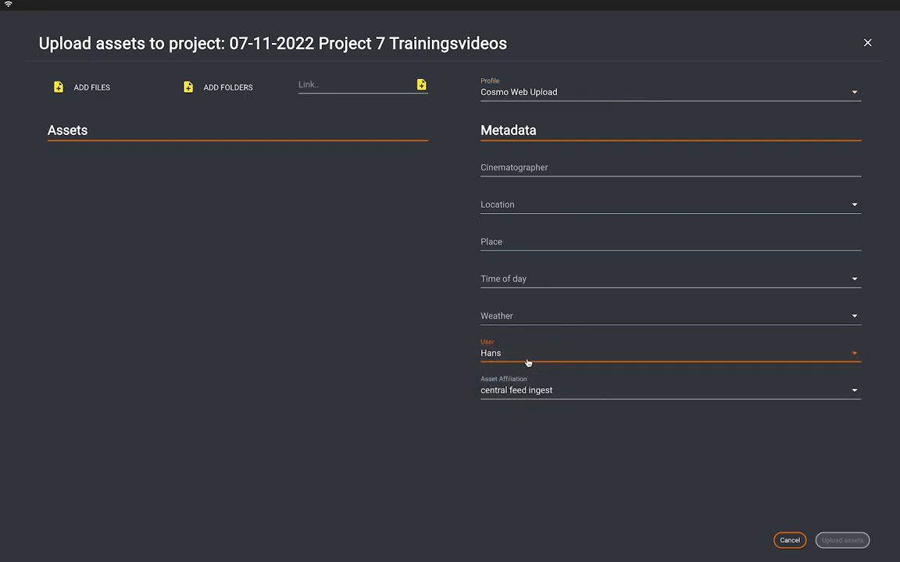
click(532, 168)
click(524, 209)
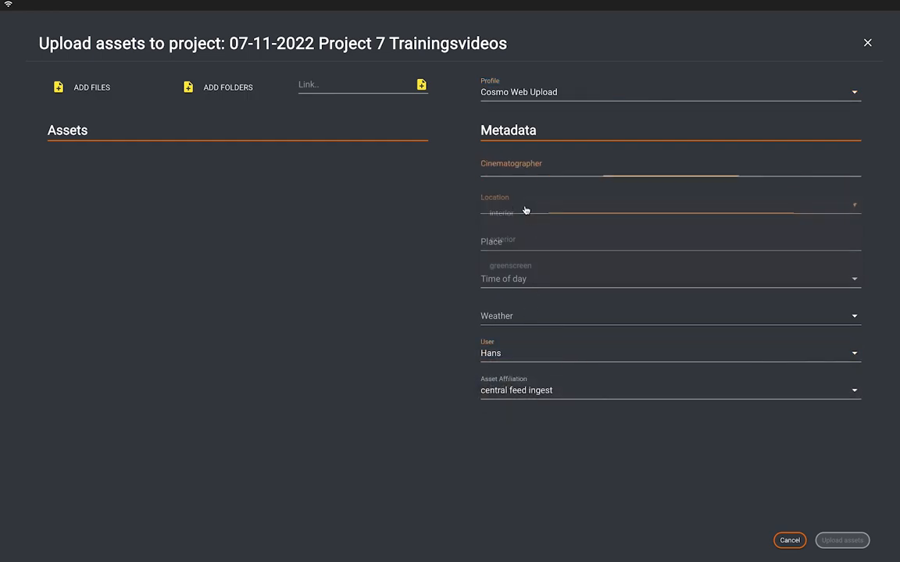
click(525, 212)
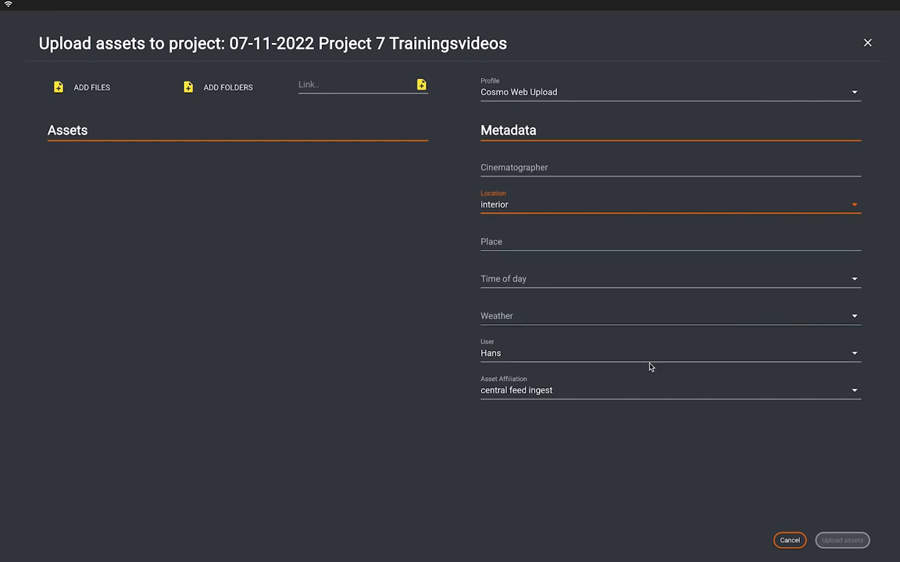
click(789, 540)
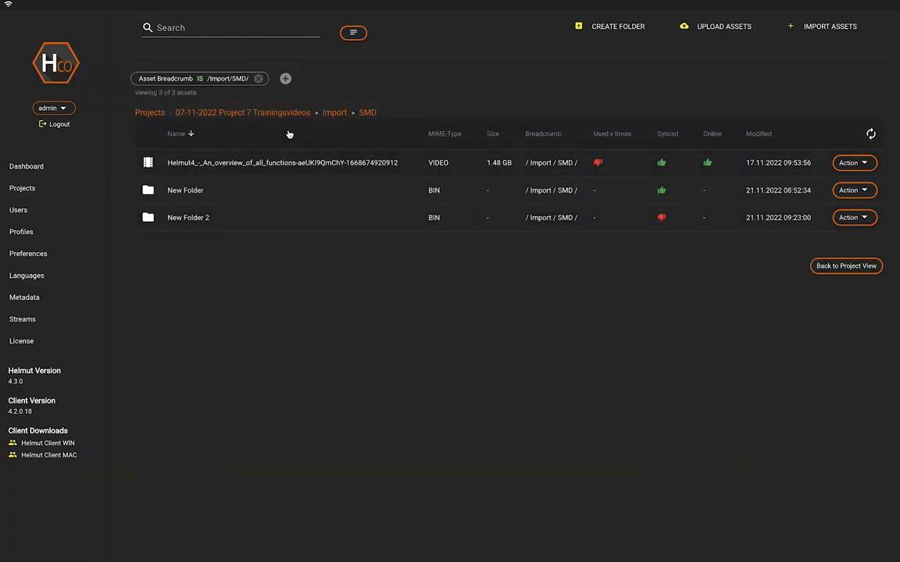
Step: Look at the file and folder choosers for importing assets to the project and close the import without adding anything
click(813, 27)
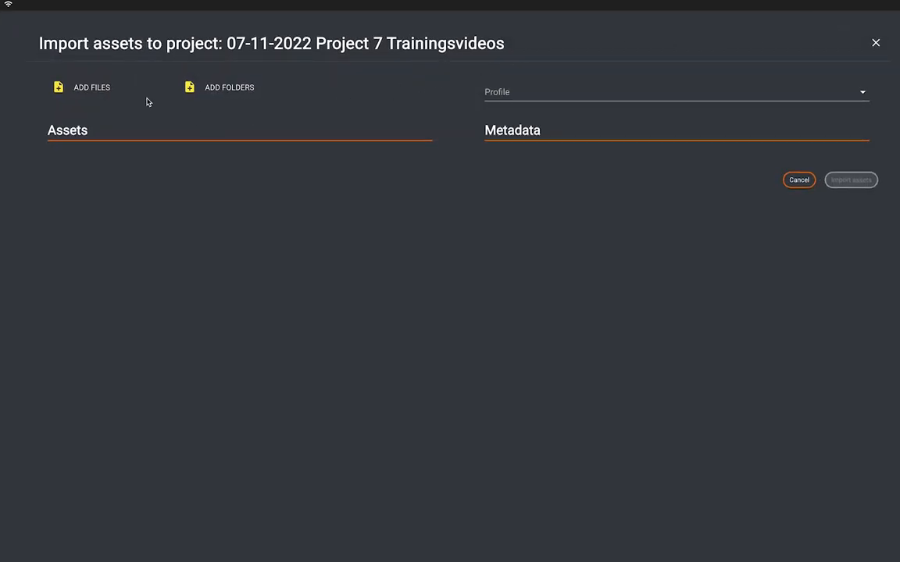
click(100, 89)
click(843, 44)
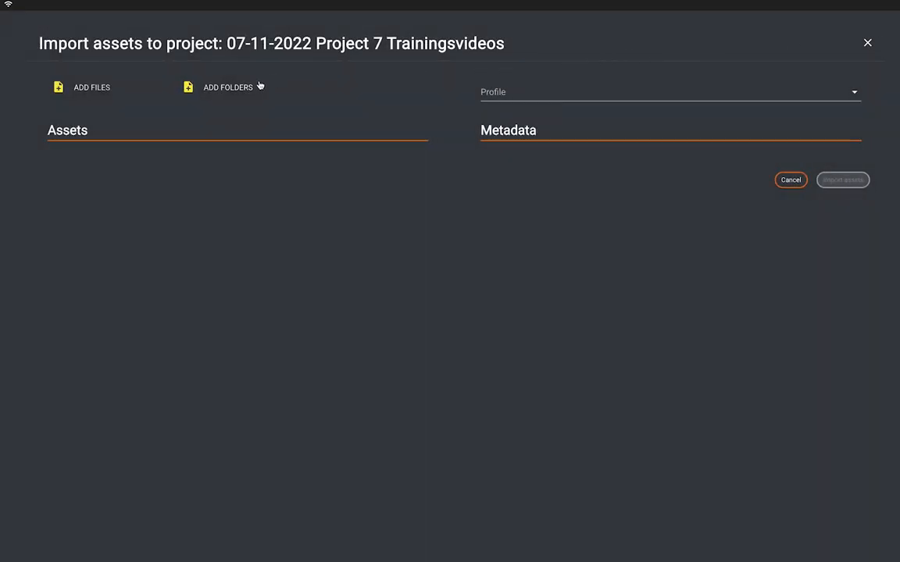
click(228, 86)
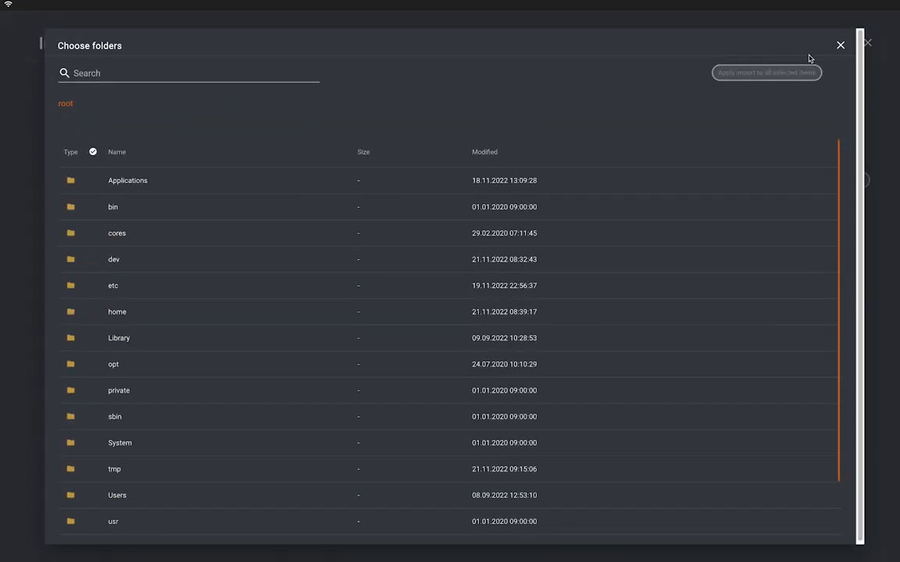
click(840, 44)
click(869, 43)
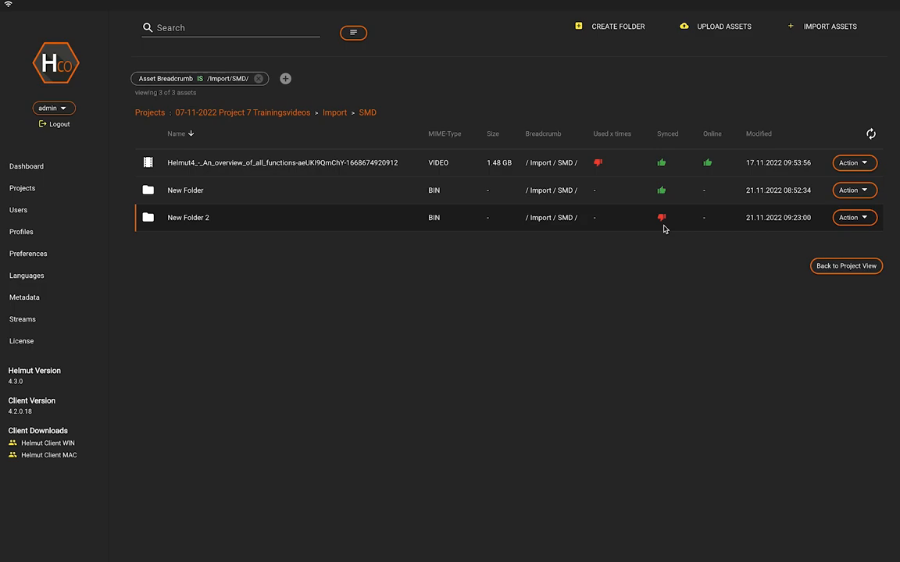
Step: View the metadata of New Folder 2 and of the Helmut4 overview video, and close the details
click(410, 224)
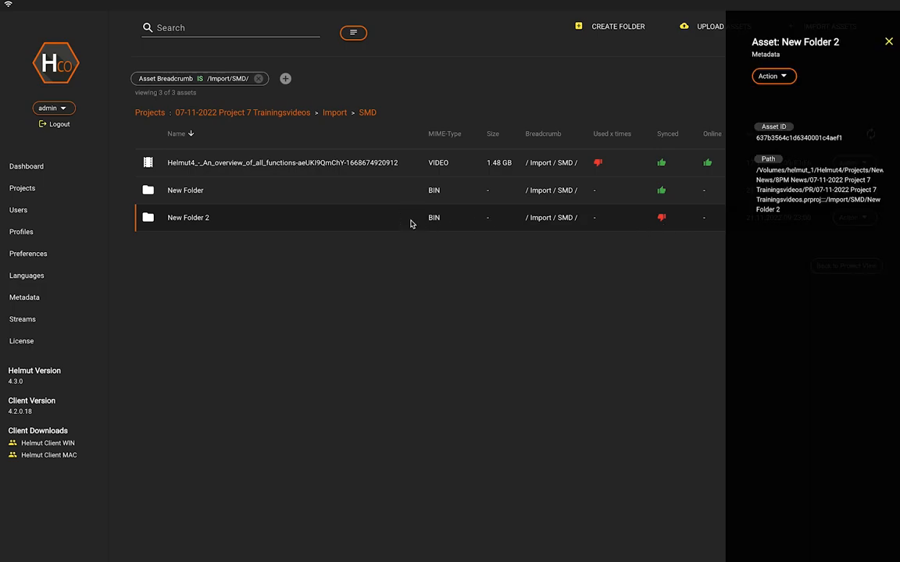
click(411, 165)
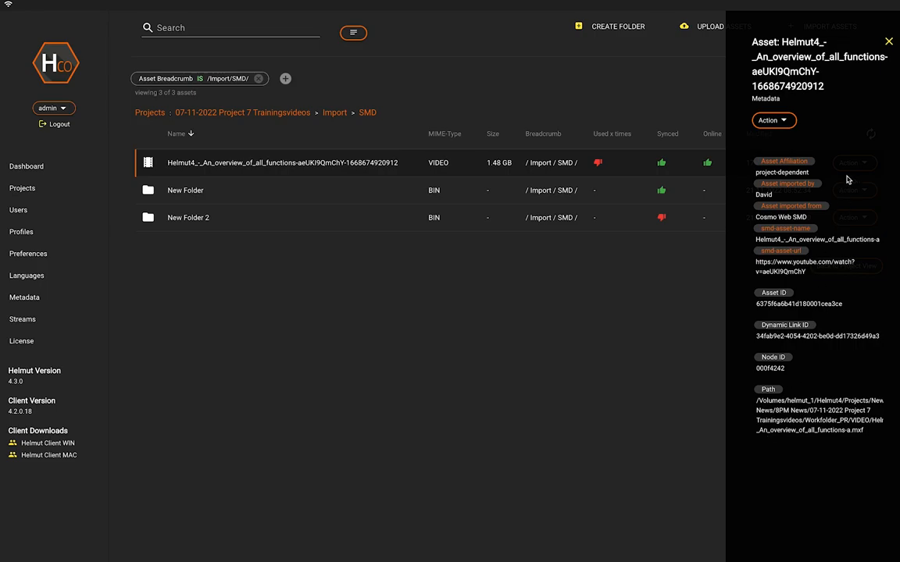
click(889, 44)
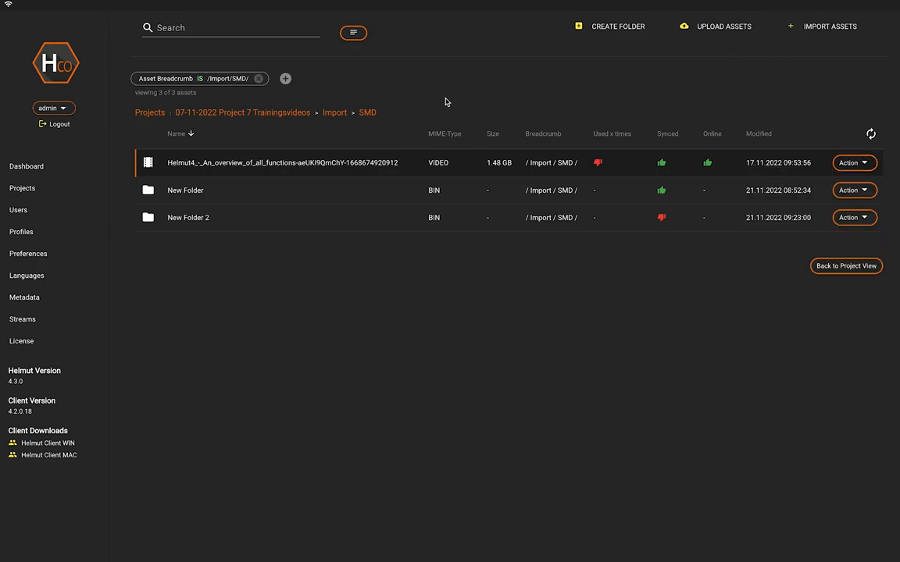
Step: Set up an Export Sequence job for the Helmut4 overview video and name the export "Export sequence"
click(865, 167)
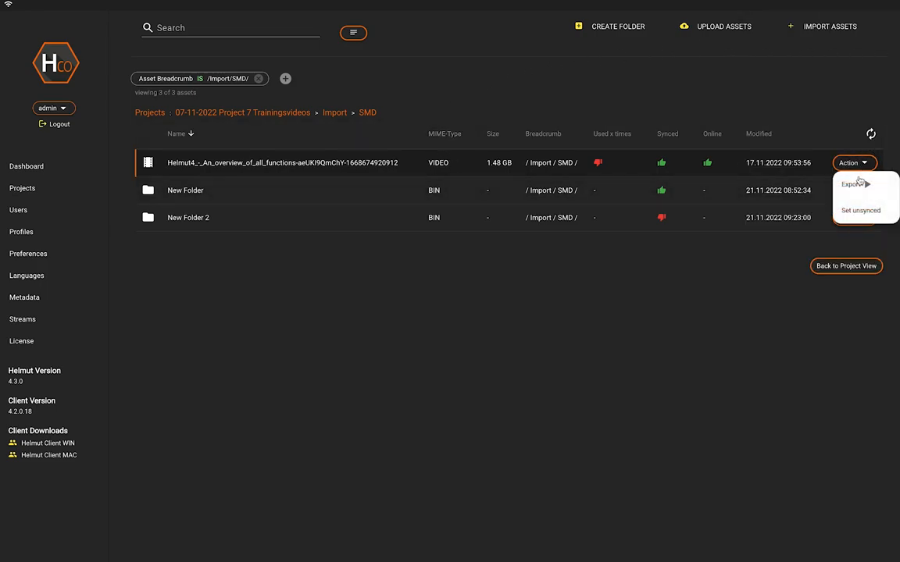
mouse_move(853, 183)
click(809, 185)
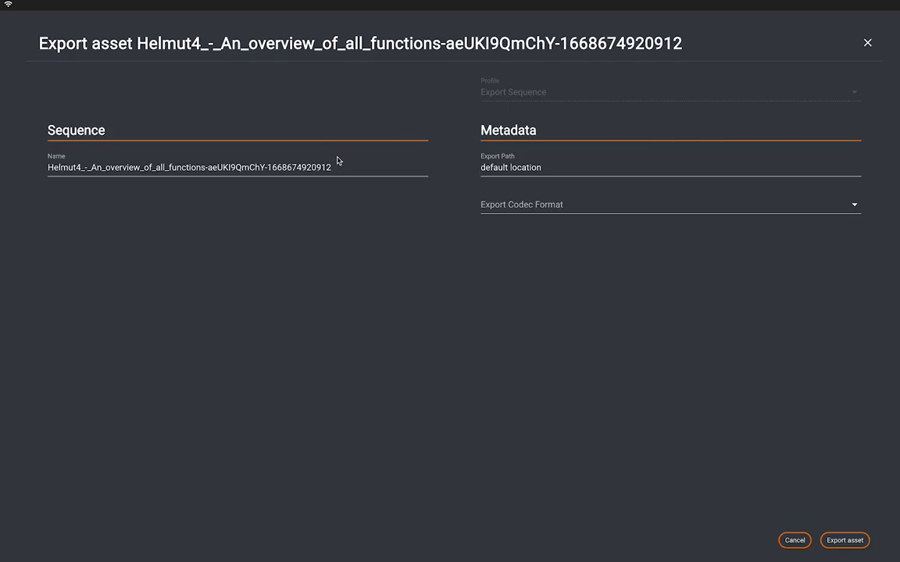
triple_click(340, 166)
text(Export se)
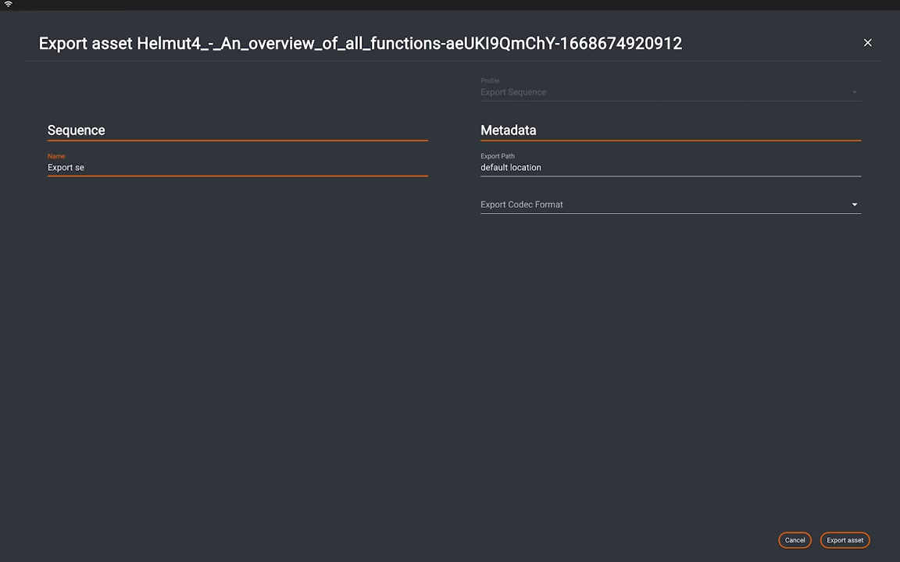
text(quence)
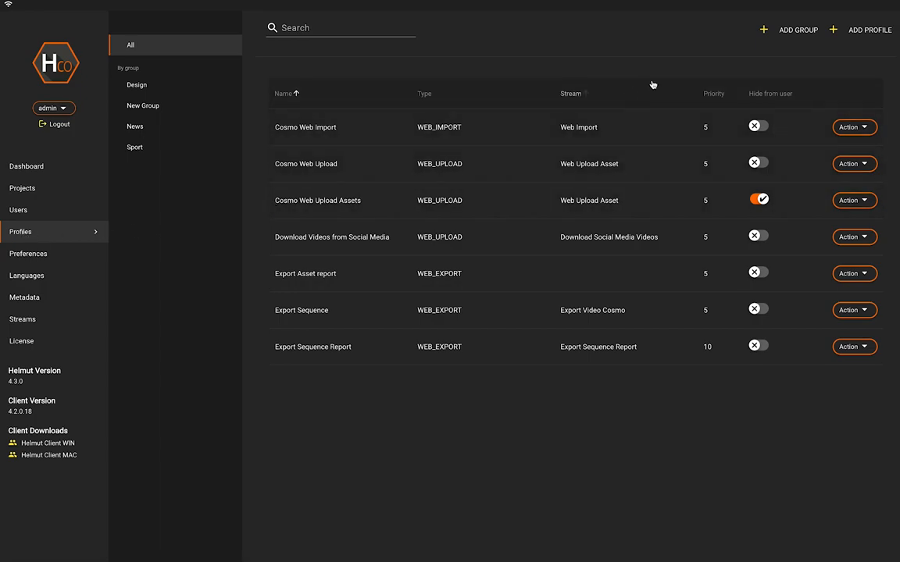
Step: Examine the available types in a new profile's form and close it without saving
click(856, 30)
click(423, 140)
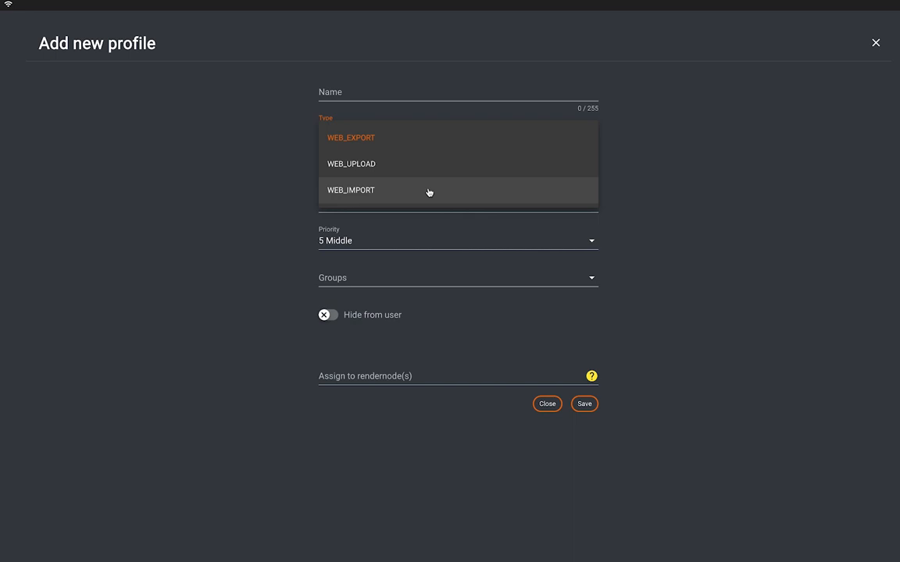
click(639, 177)
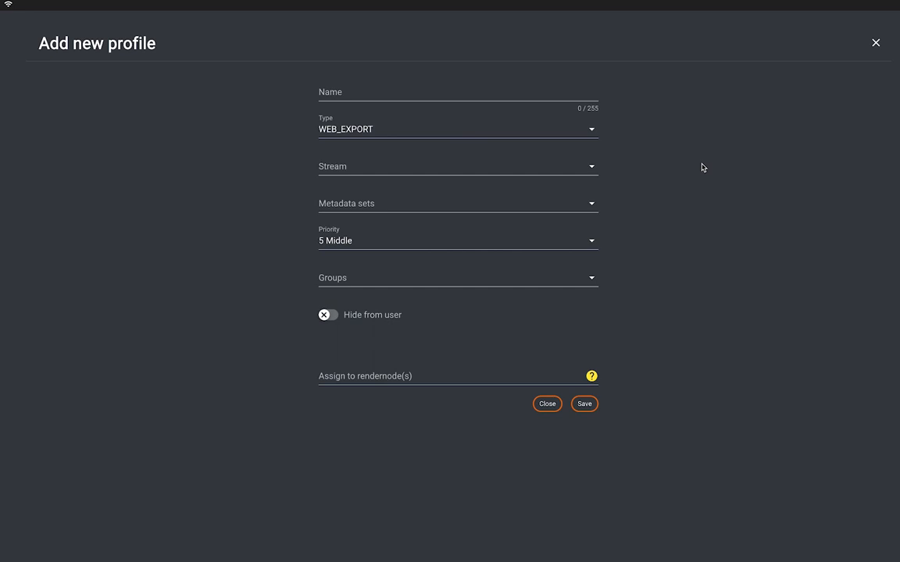
click(876, 42)
Step: Examine the general preferences down to the upload directory and job cleanup settings, and open the metadata overview
click(28, 254)
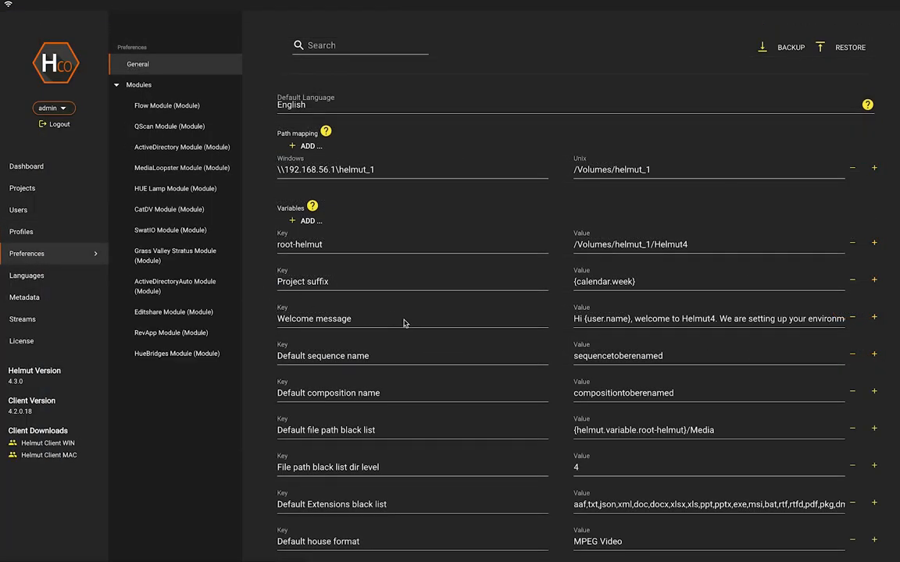
scroll(398, 317, down, 15)
scroll(391, 314, down, 15)
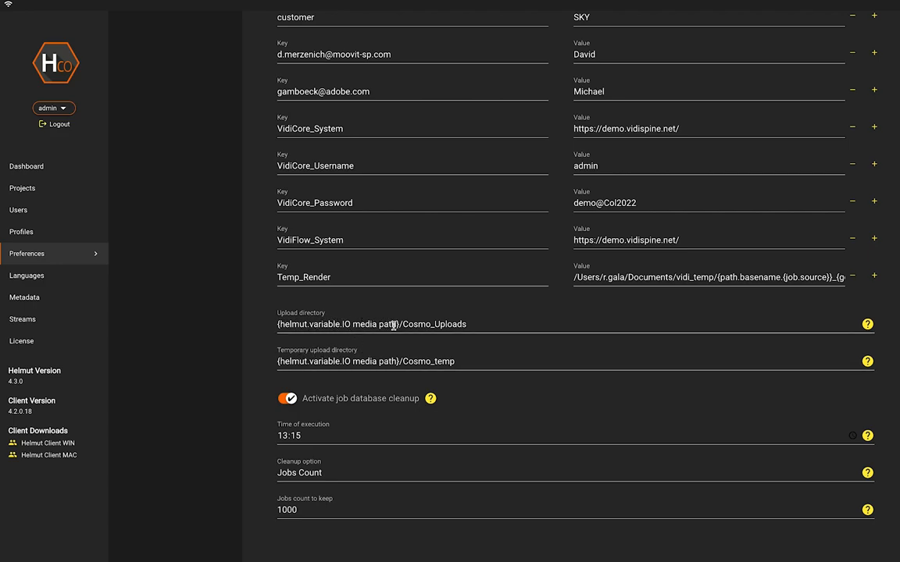
click(67, 297)
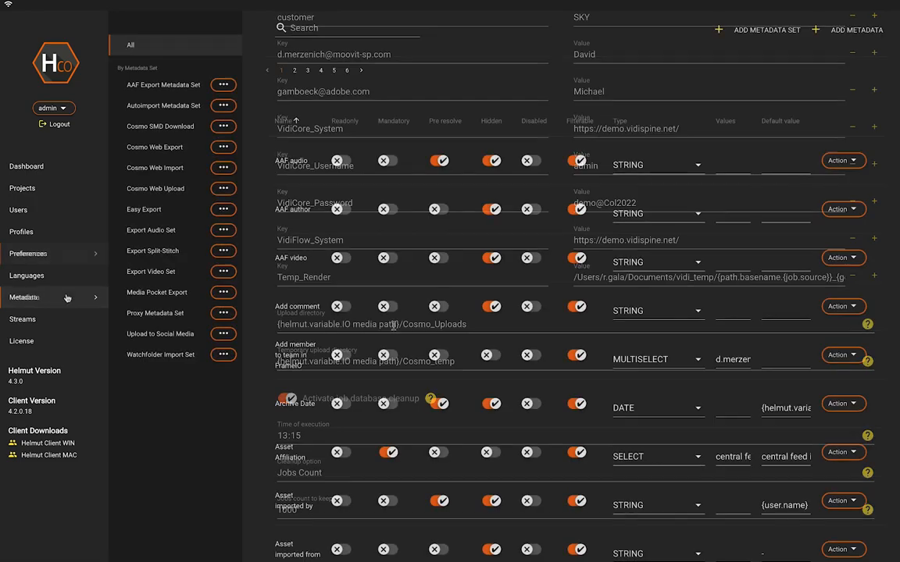